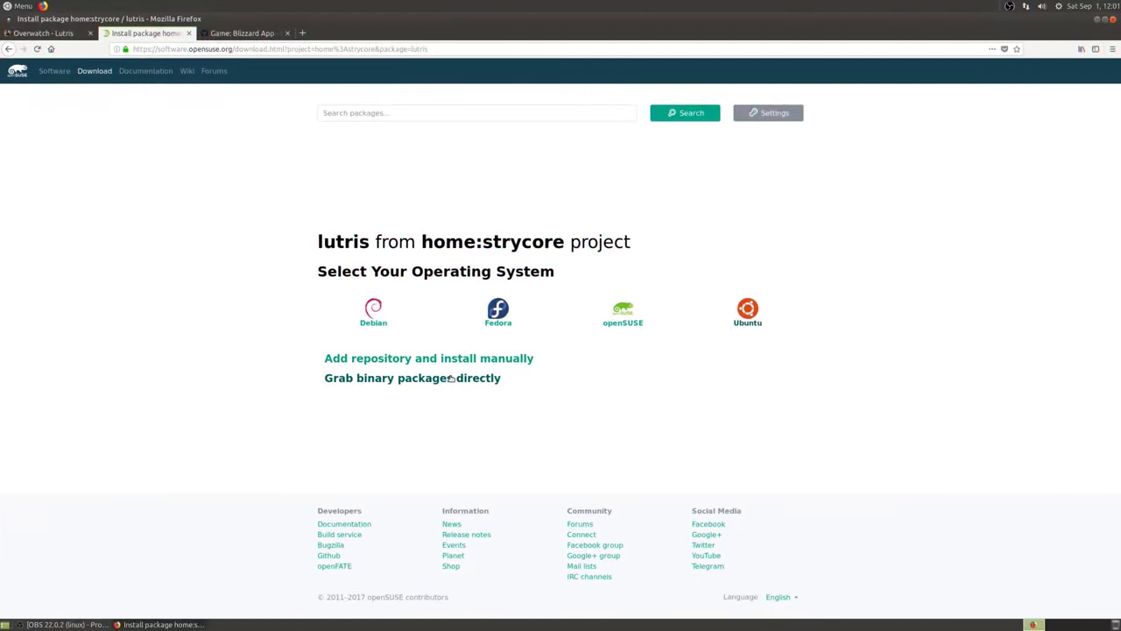
Download the xUbuntu 18.04 amd64 Lutris package, lutris_0.4.18.1_amd64.deb, from the binary packages list
click(451, 378)
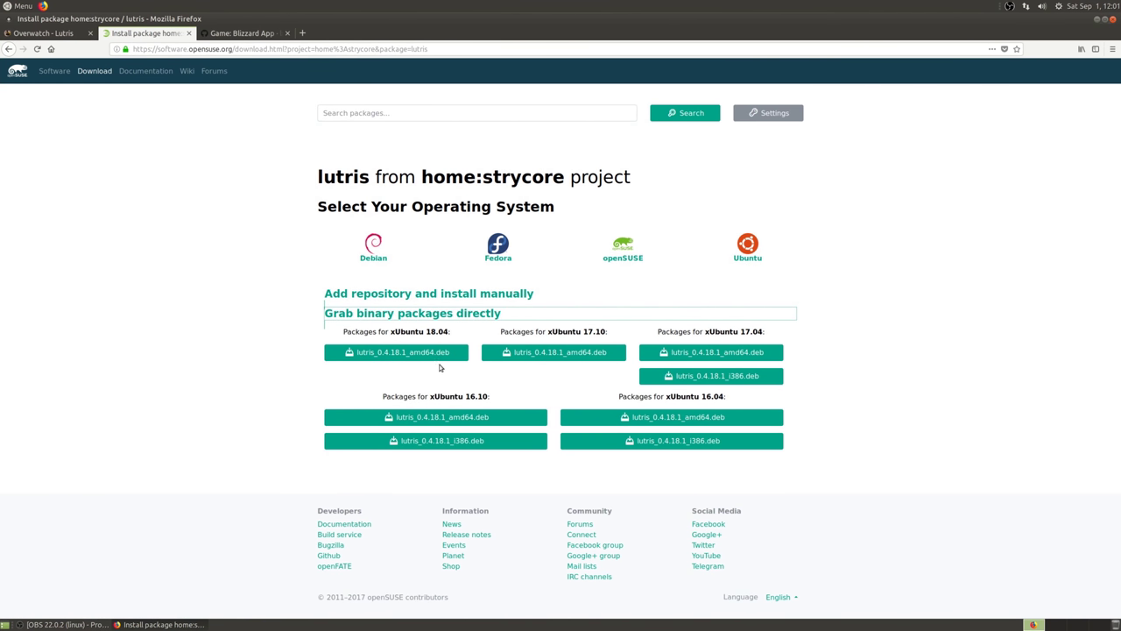
click(430, 358)
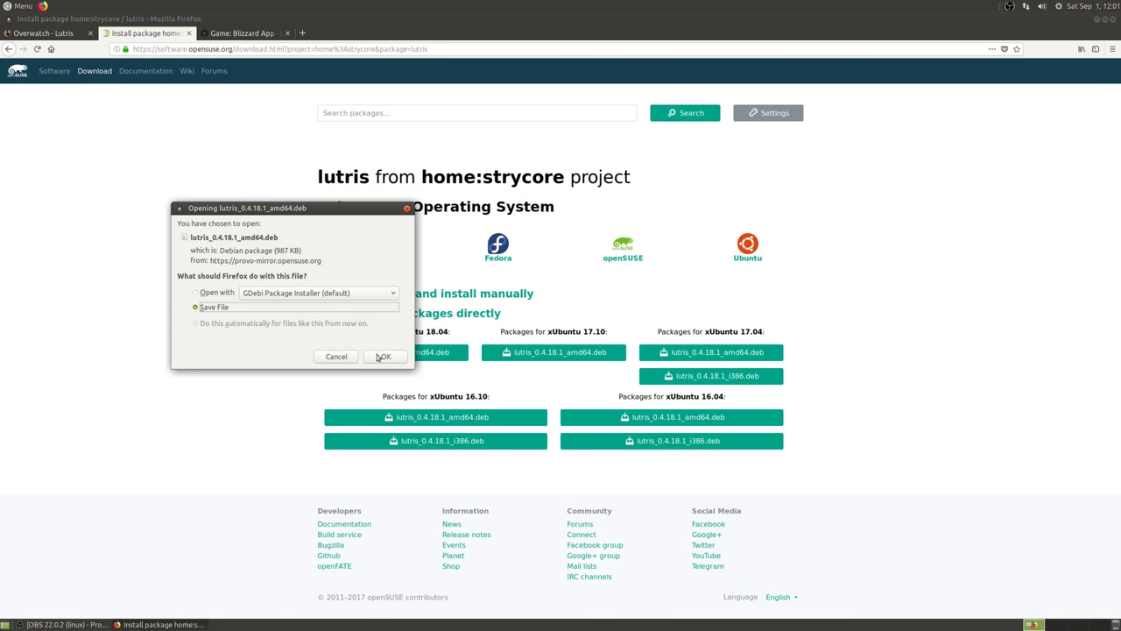
click(380, 357)
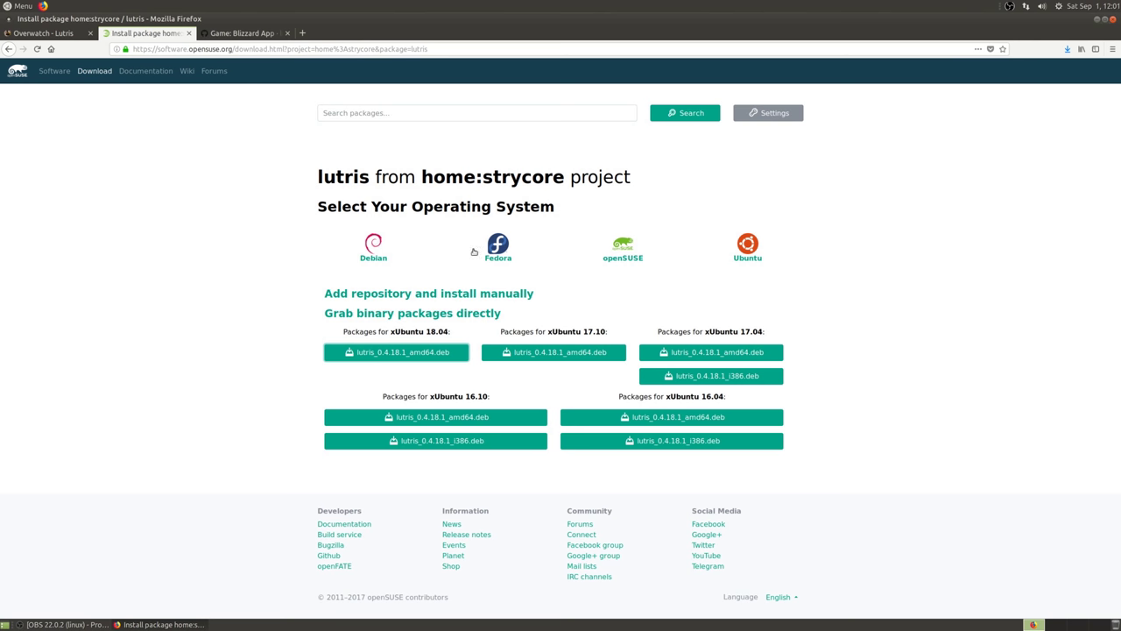
Open the downloaded lutris .deb from recent downloads, close the installer, and minimize Firefox
click(1066, 48)
click(976, 77)
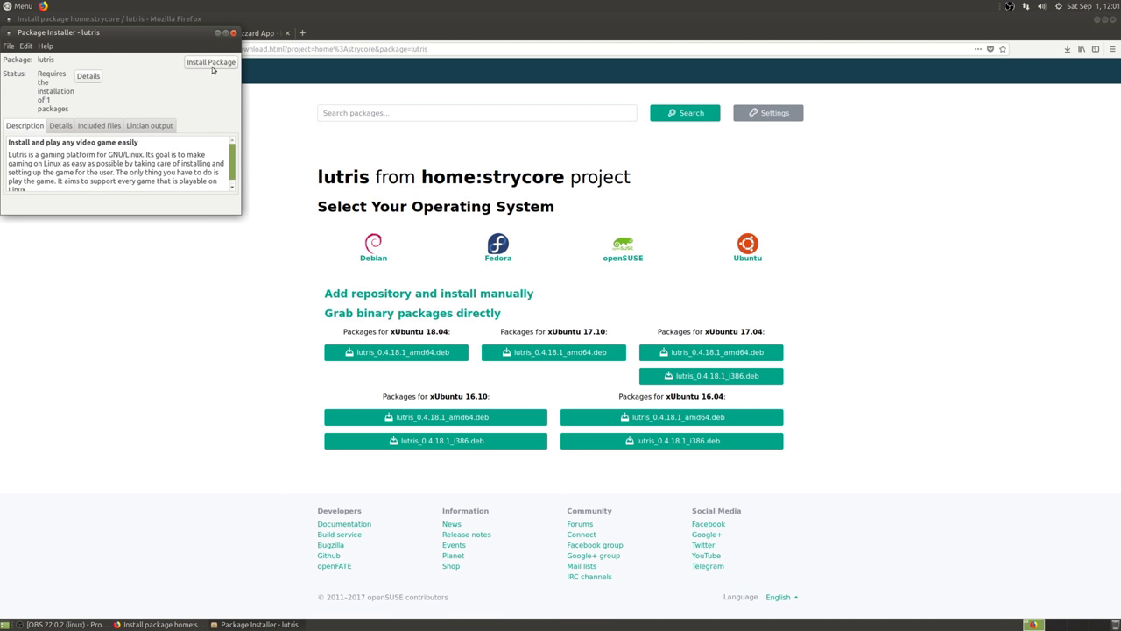
click(212, 65)
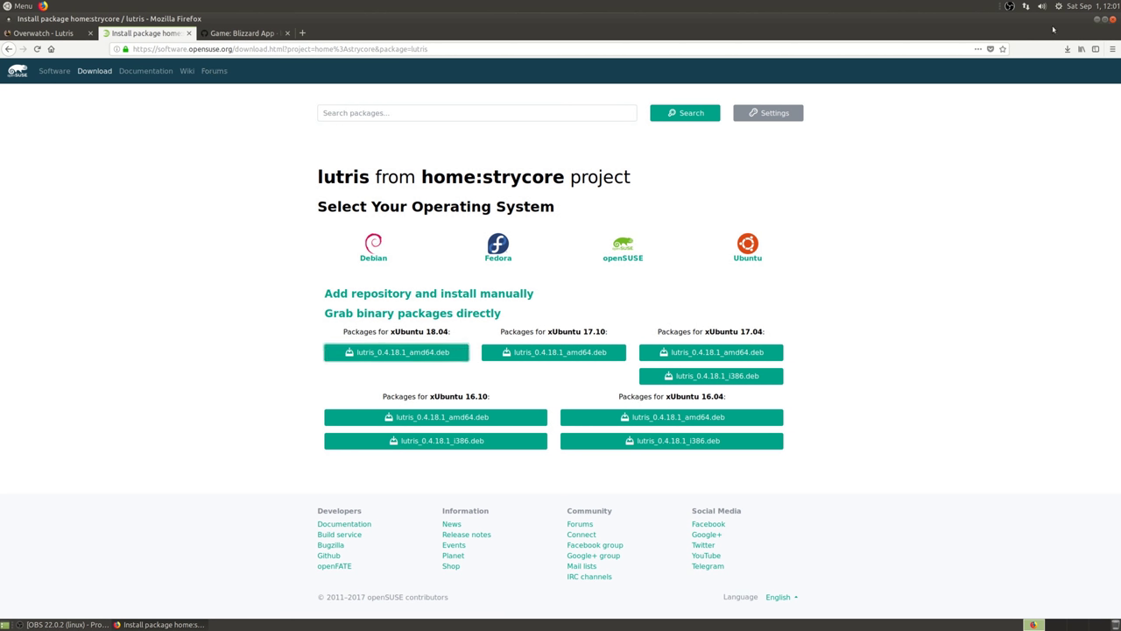
click(1095, 19)
Install the lutris .deb from Home > Downloads with GDebi, authenticating with the account password
double_click(39, 35)
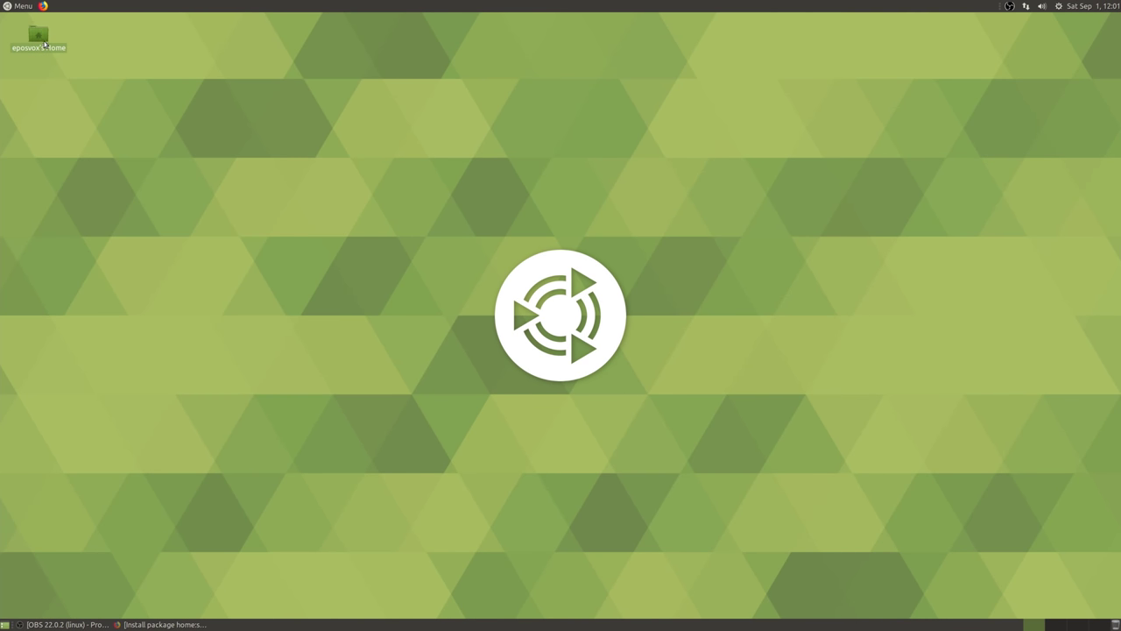
double_click(267, 127)
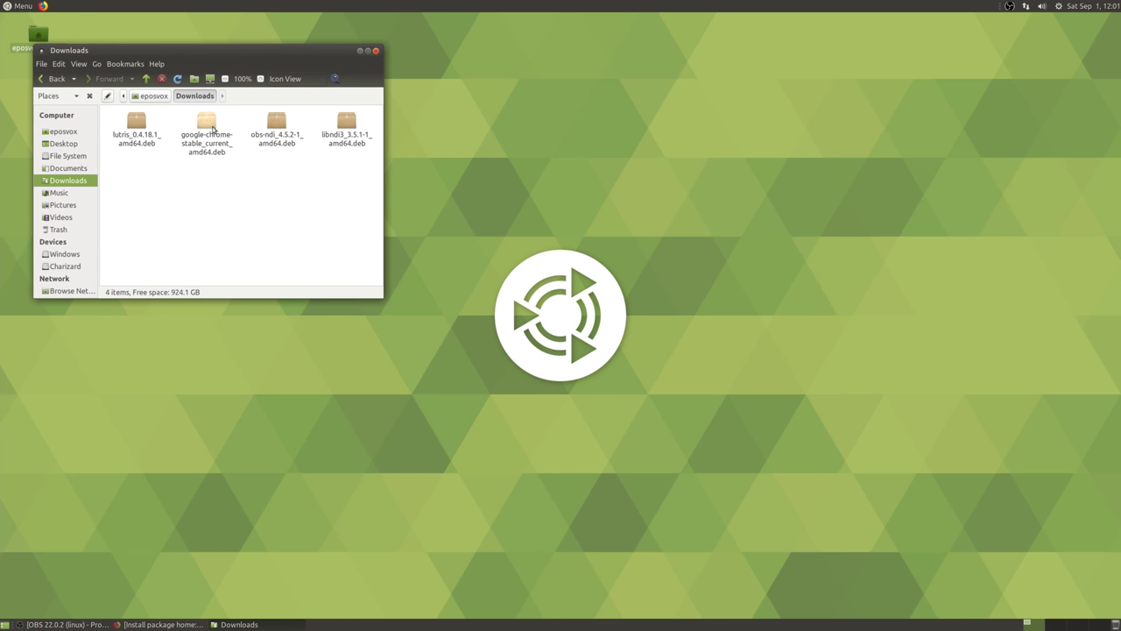
double_click(136, 122)
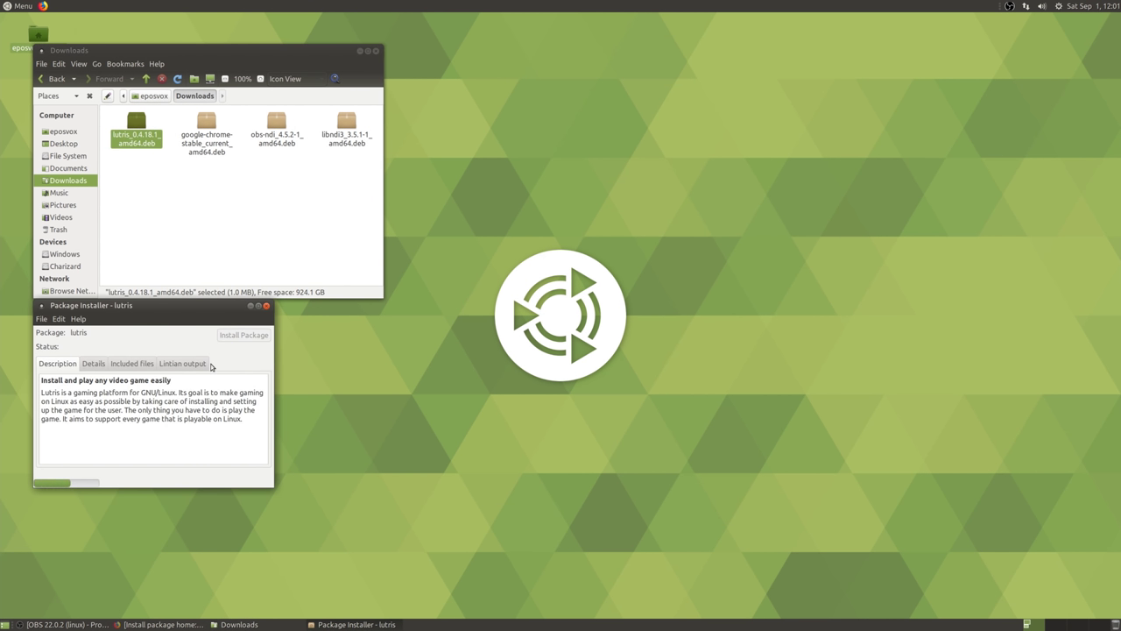
click(241, 336)
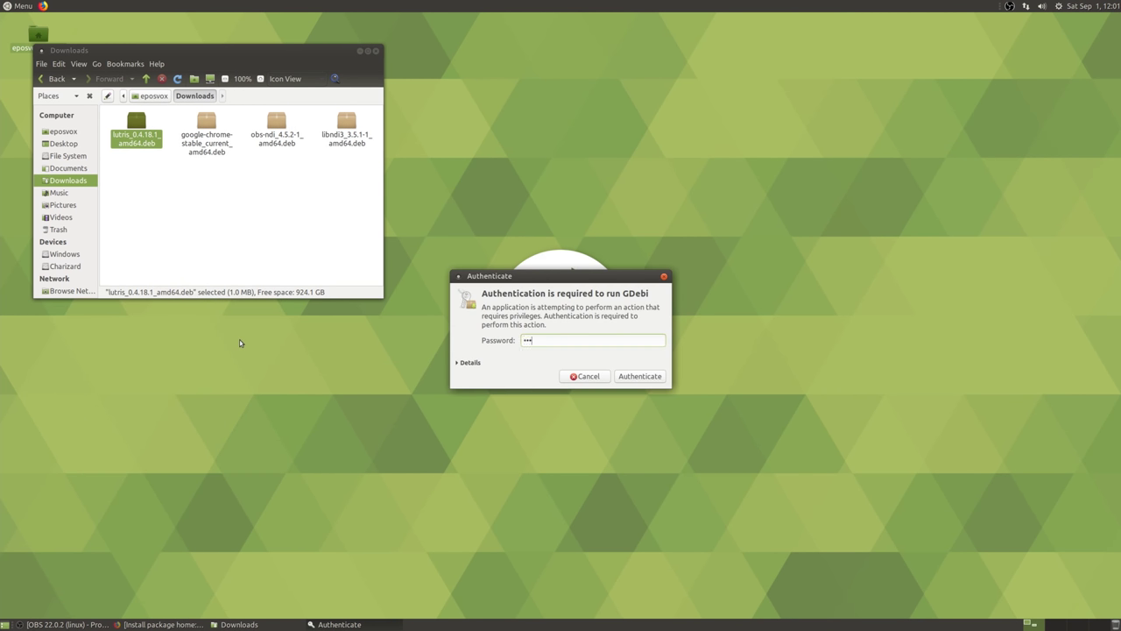
key(Return)
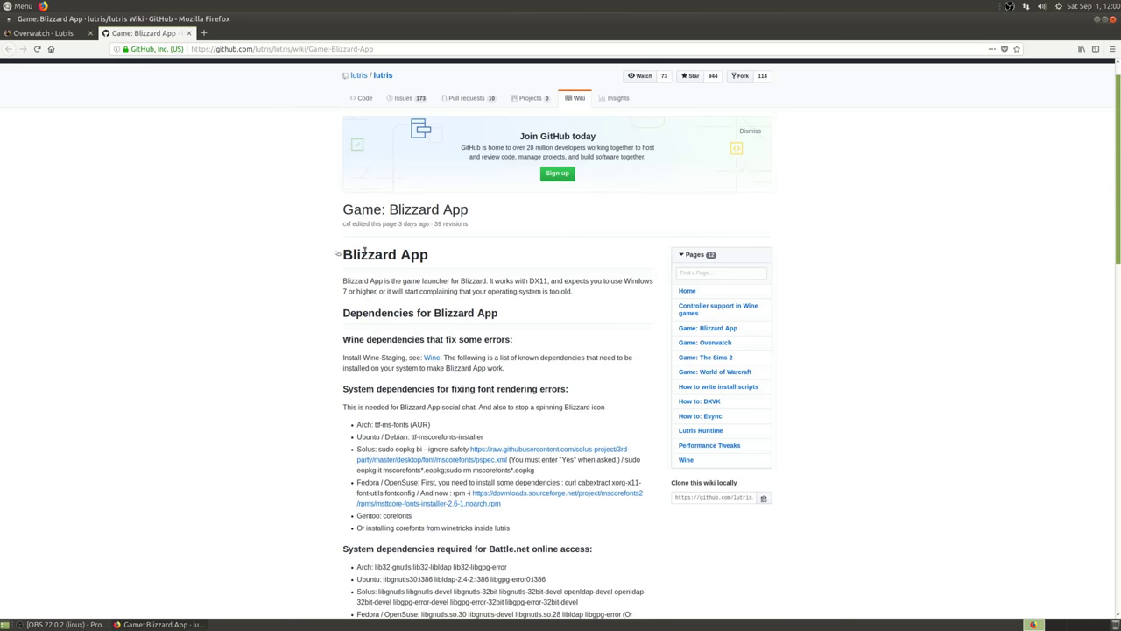
Run 'sudo apt install ttf-mscorefonts-installer' in a new terminal using the name copied from the wiki
scroll(365, 252, down, 1)
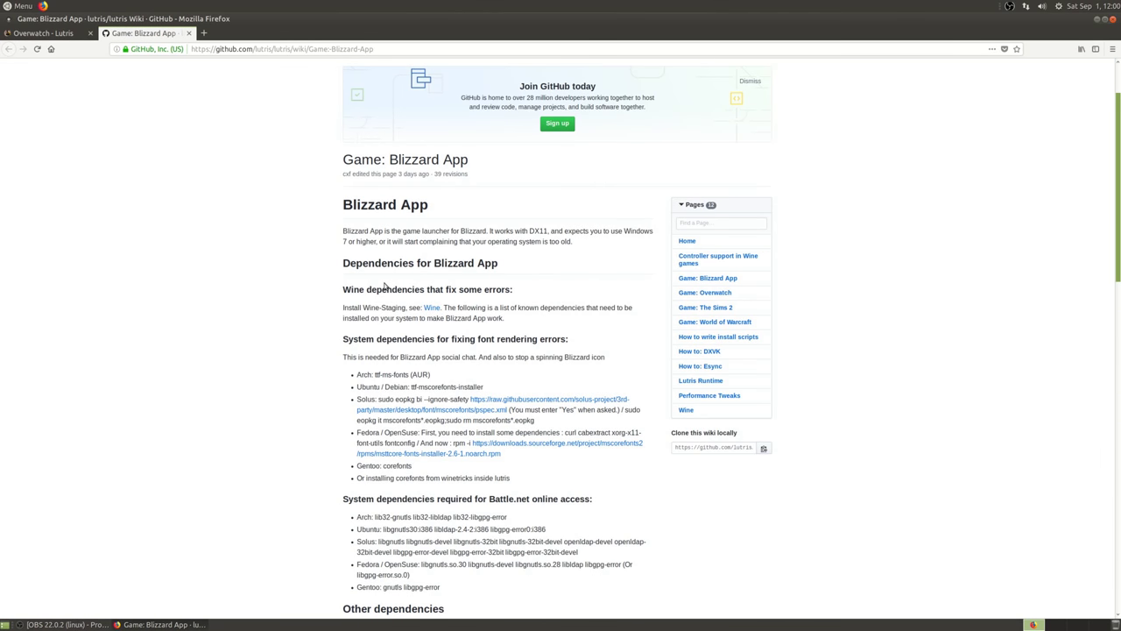
mouse_move(412, 386)
mouse_down()
mouse_move(483, 386)
mouse_move(413, 387)
mouse_up()
key(ctrl+alt+t)
text(sudo apt install)
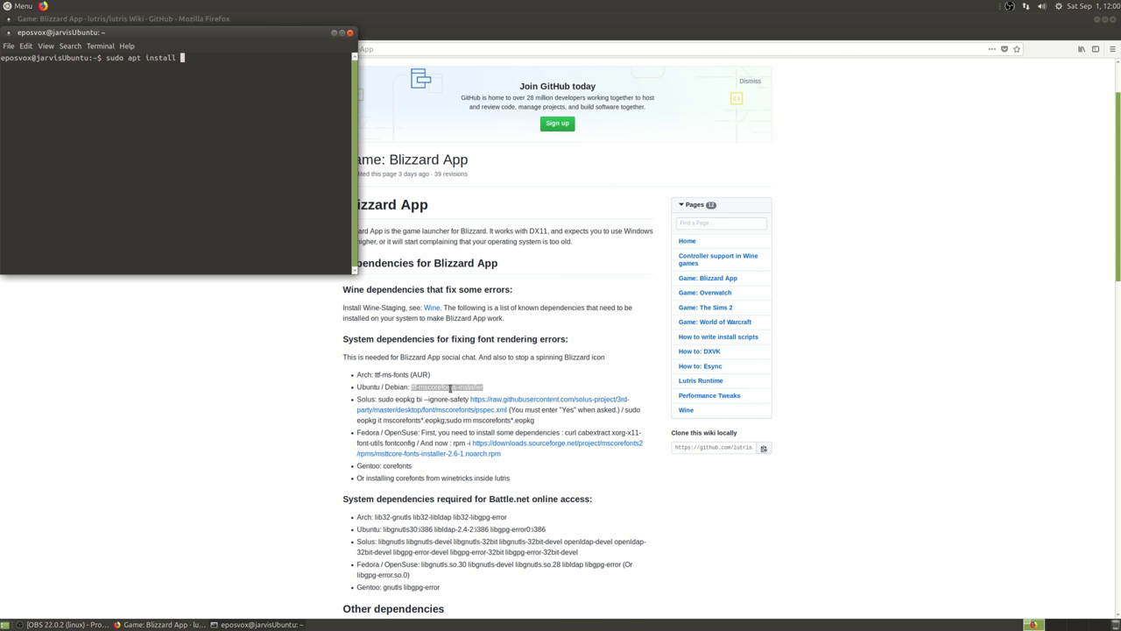
key(ctrl+shift+v)
key(Return)
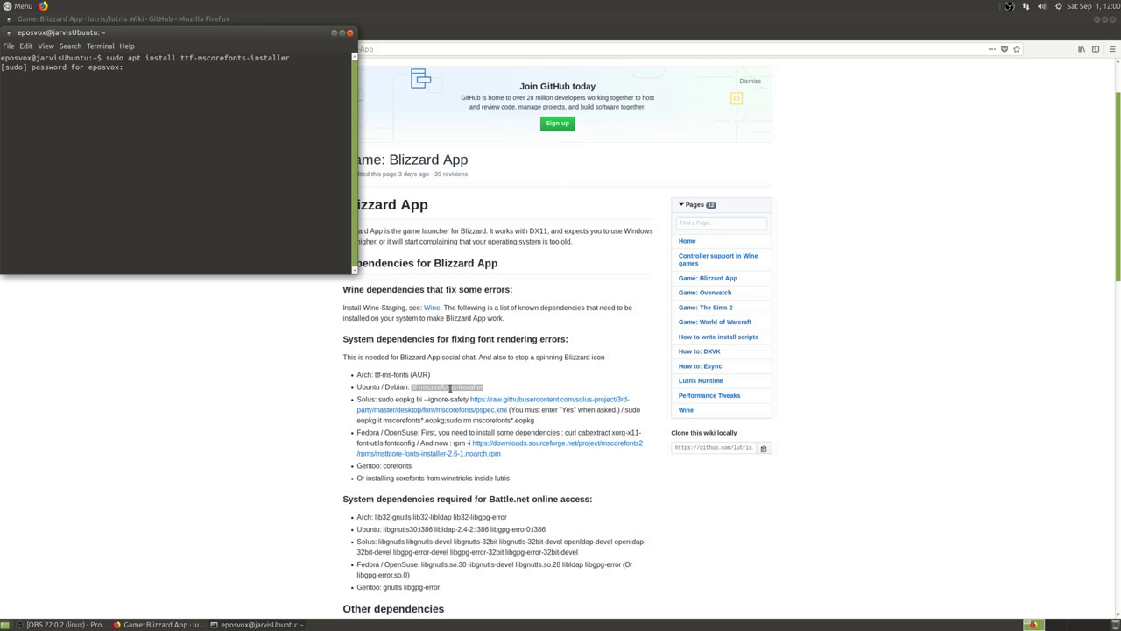
Authorise with the password, confirm the install, and accept the Microsoft core fonts EULA
key(Return)
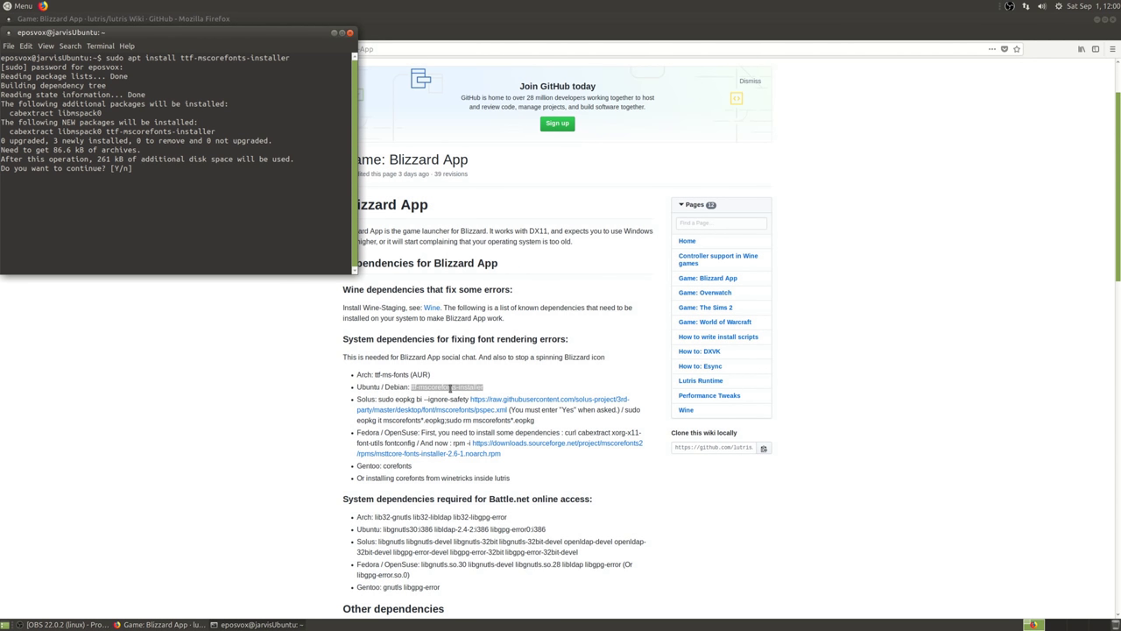
key(Return)
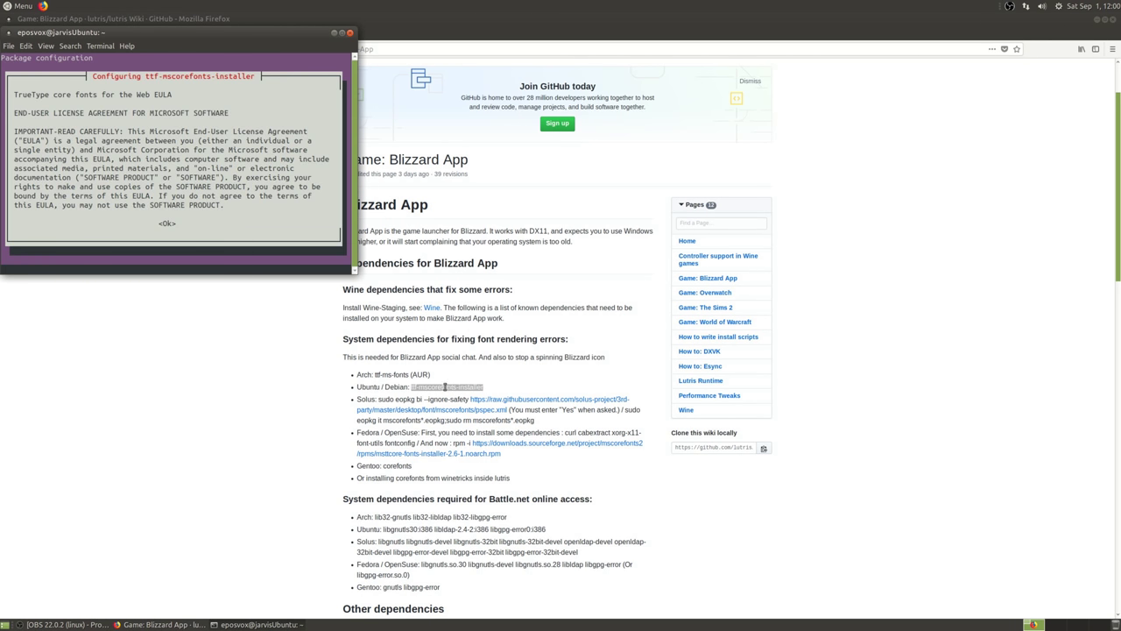
key(Tab)
key(Return)
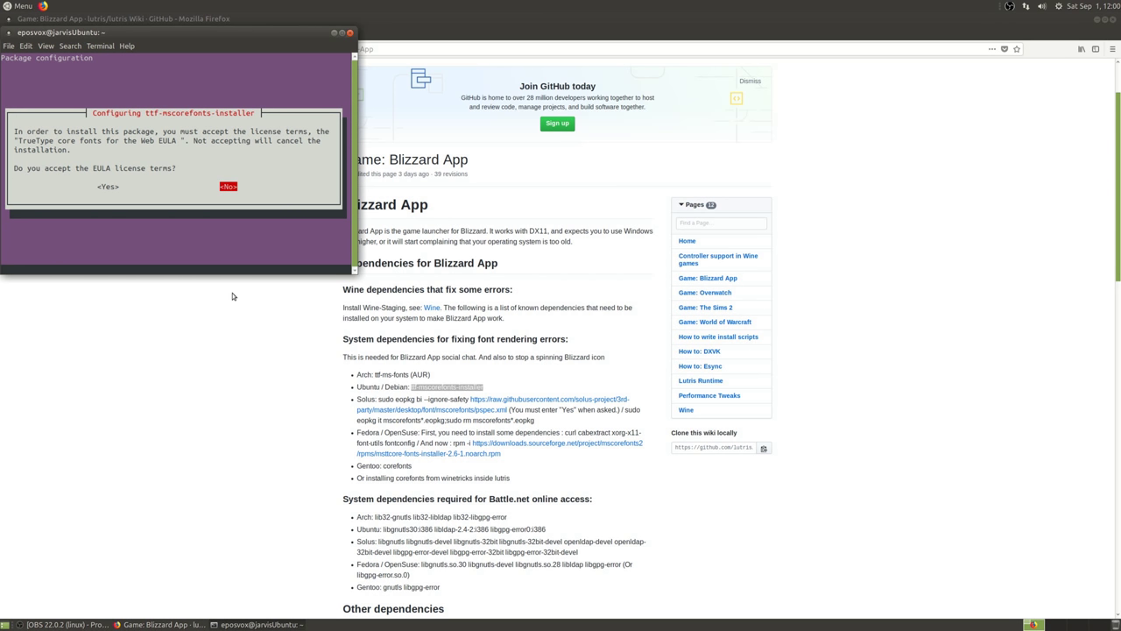
key(Tab)
key(Return)
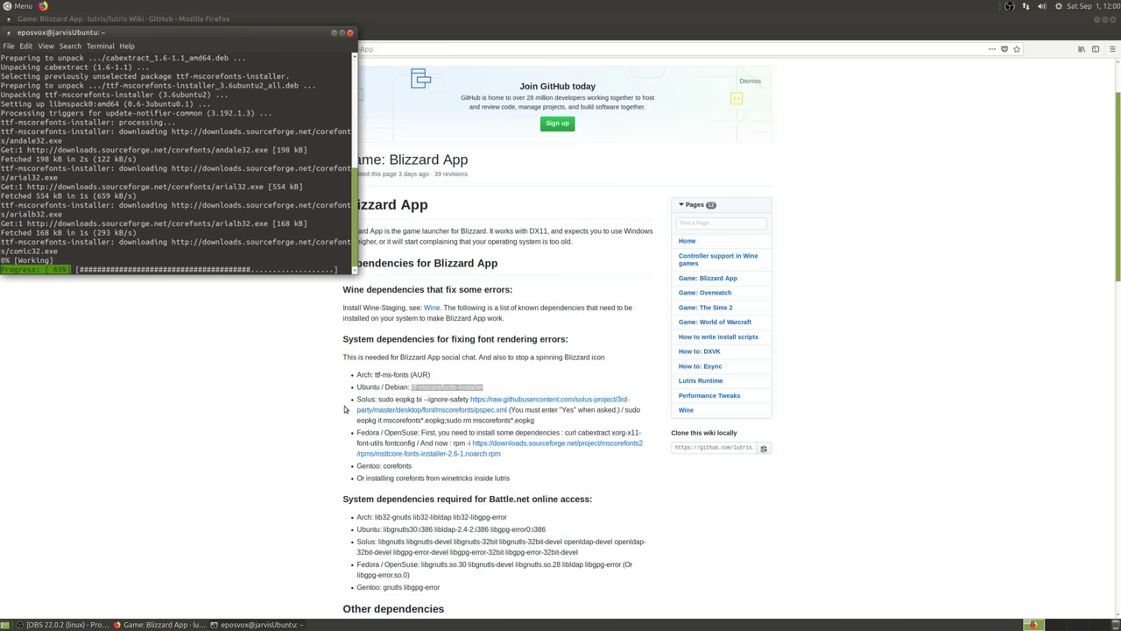
drag(382, 529, 550, 531)
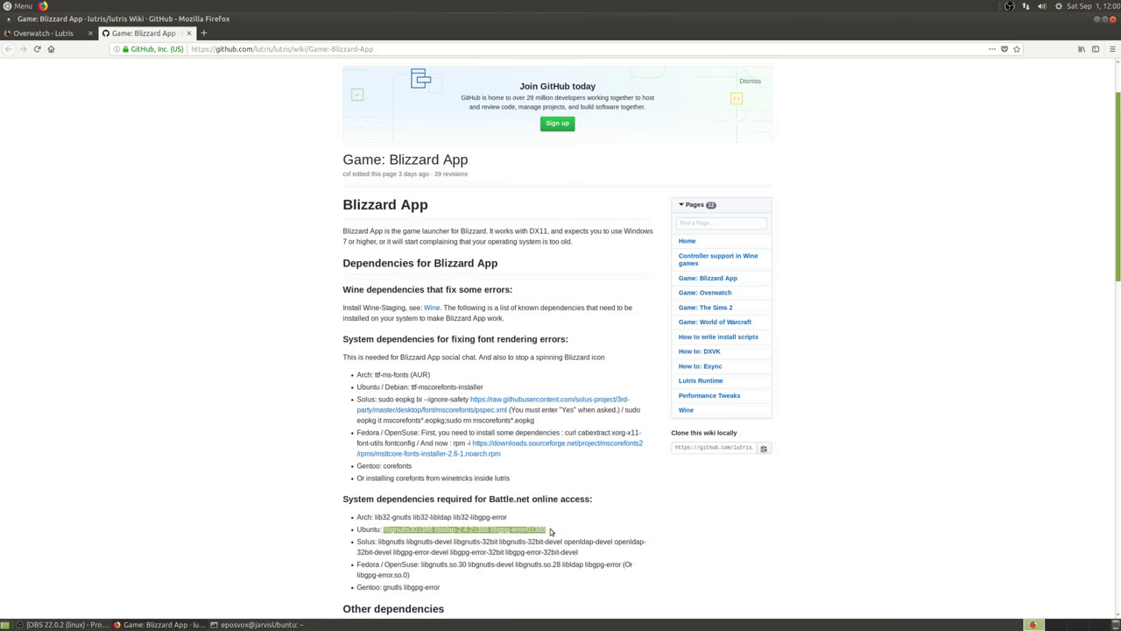
Enter 'sudo apt install' with the pasted Battle.net Ubuntu libraries libgnutls30, libldap-2.4-2 and libgpg-error0 (i386)
scroll(448, 513, down, 5)
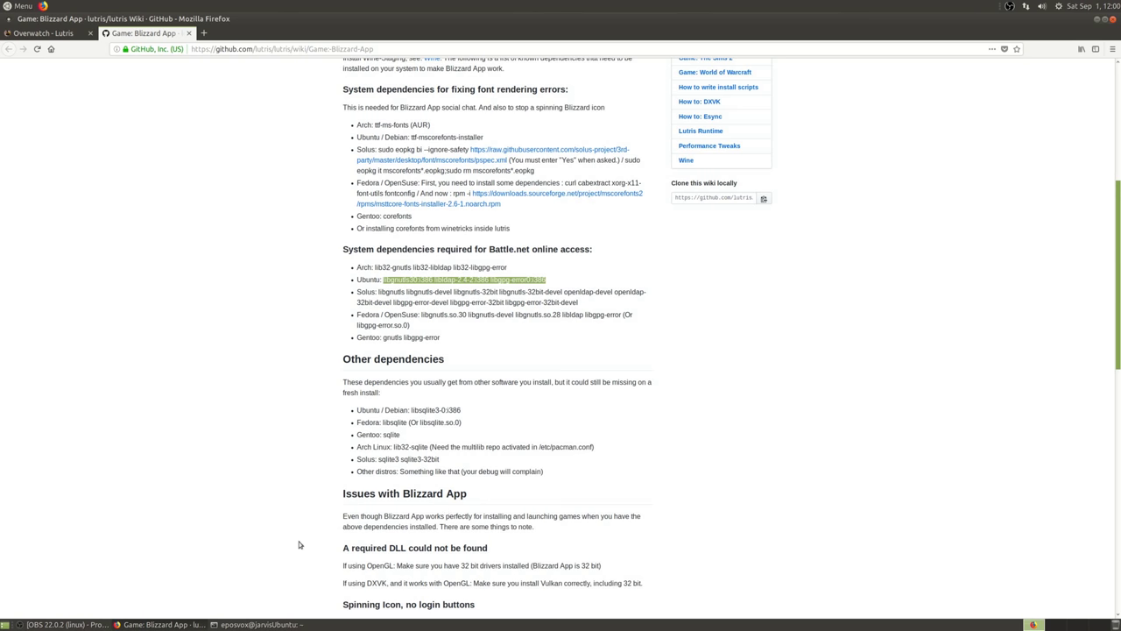
click(259, 624)
text(sudo apt install)
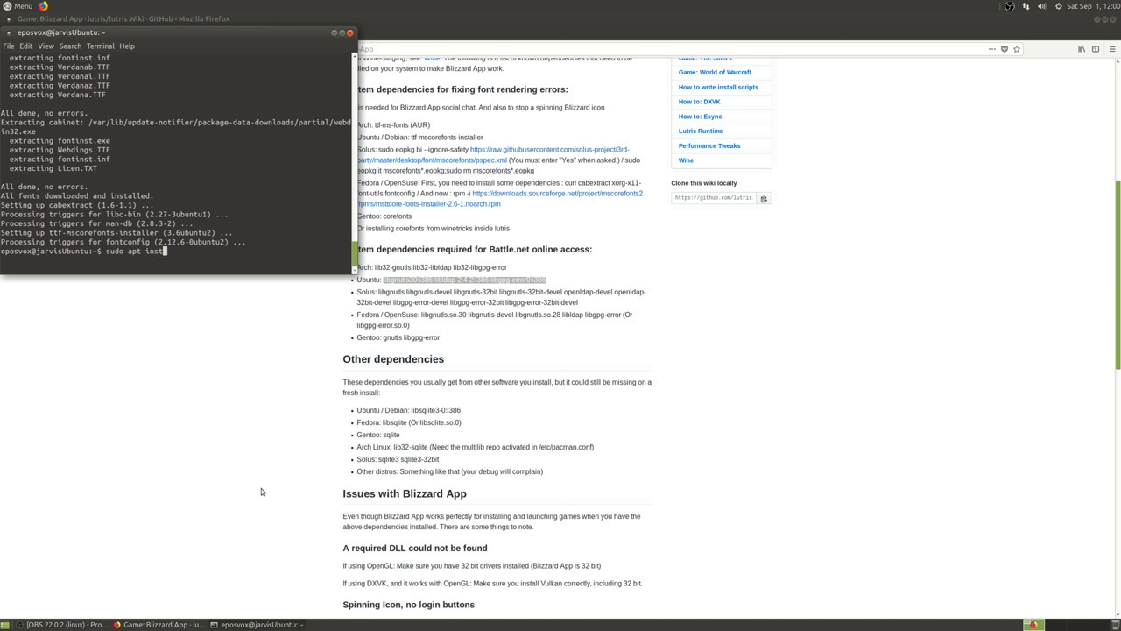
text(libgnutls30:i386 libldap-2.4-2:i386 libgpg-error0:i386)
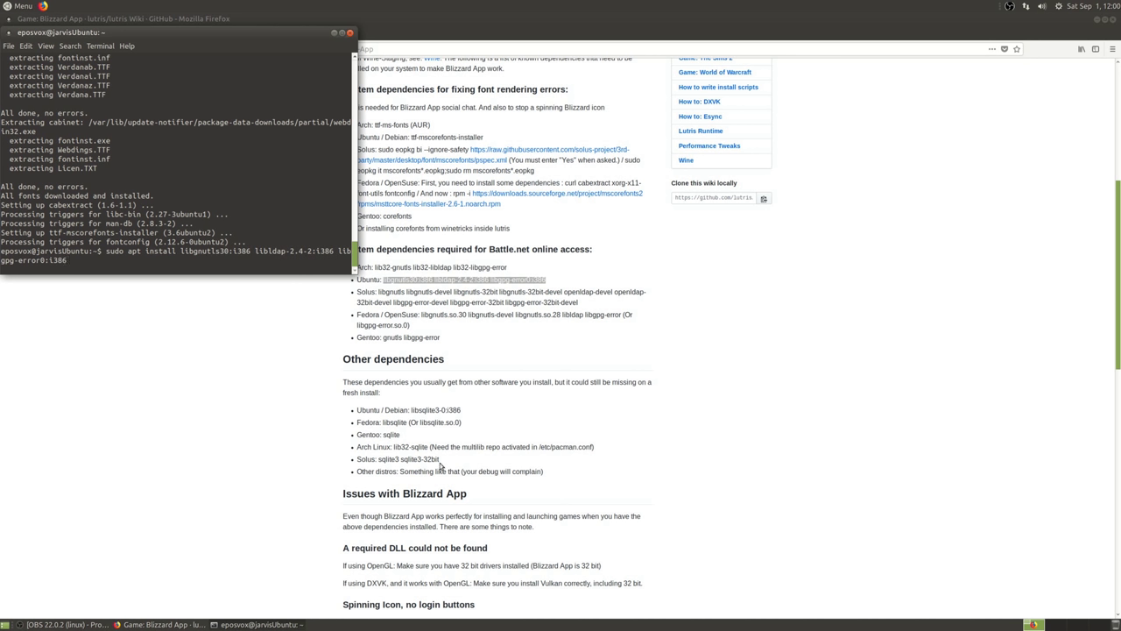
Copy libsqlite3-0:i386 from the wiki and return to the terminal
click(461, 415)
drag(412, 409, 462, 411)
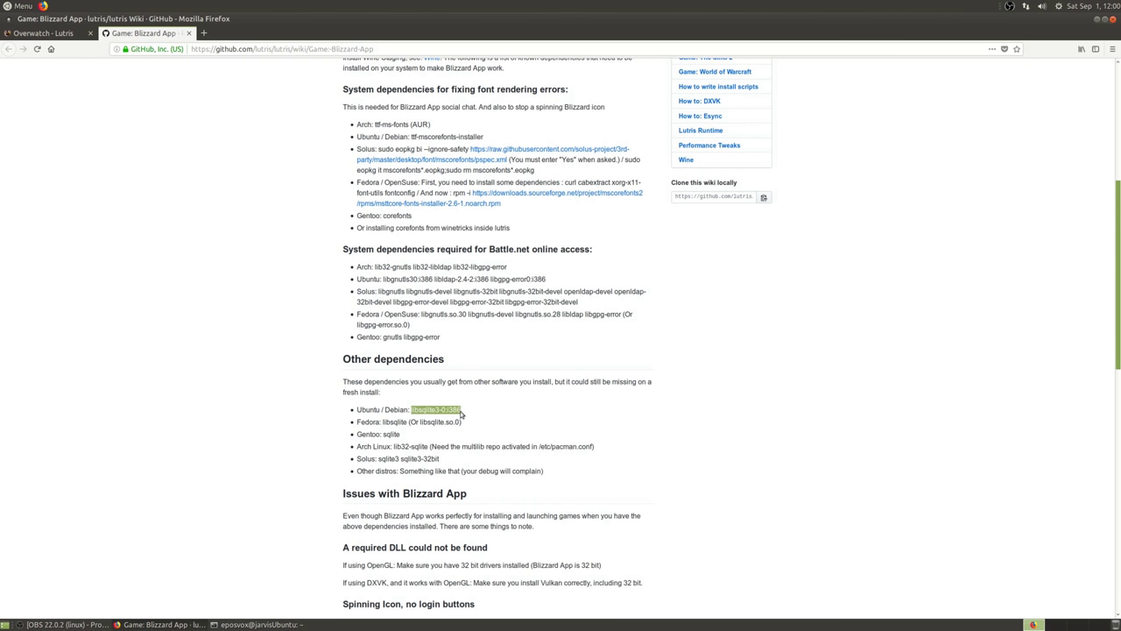
key(alt+Tab)
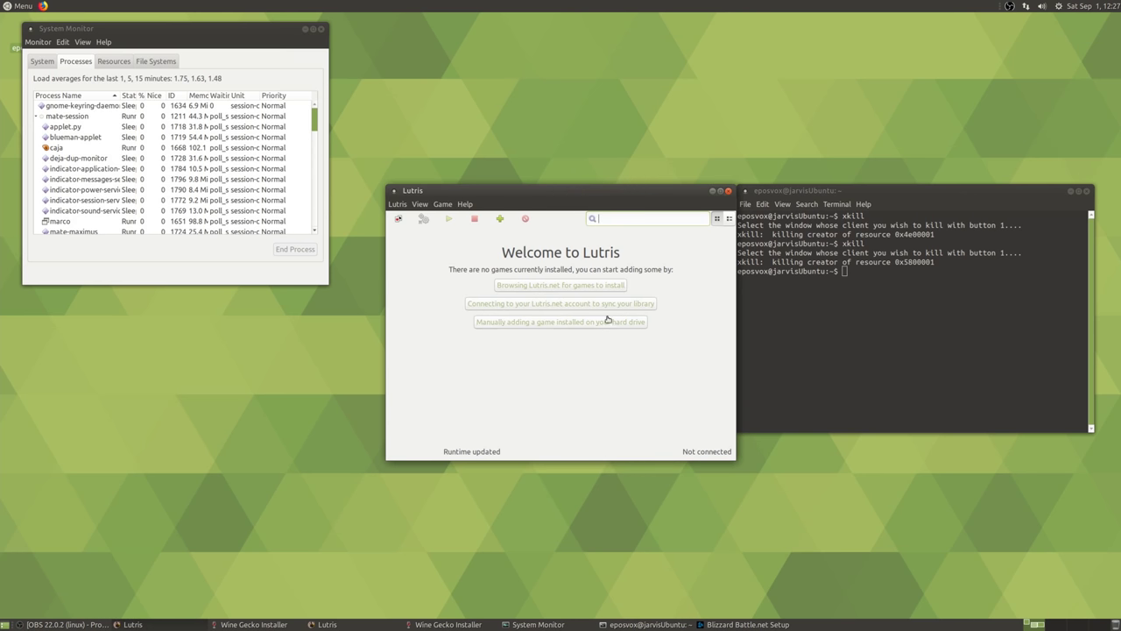
Choose English (US) as the Battle.net installer language and dismiss the signature error
drag(595, 202, 275, 225)
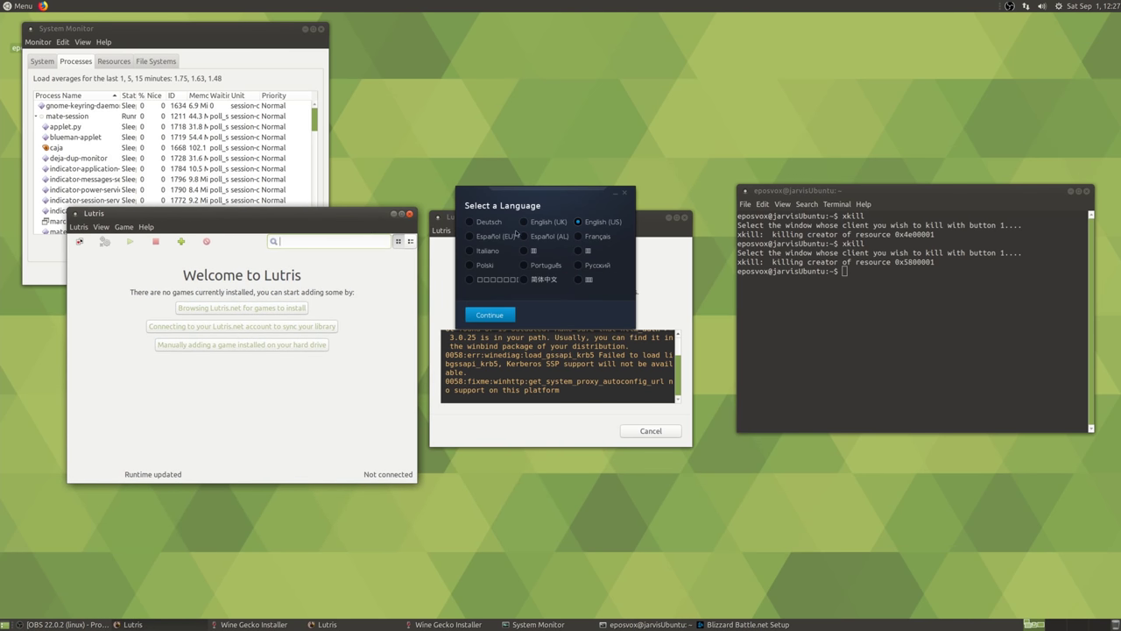
click(560, 255)
drag(559, 255, 538, 343)
click(521, 447)
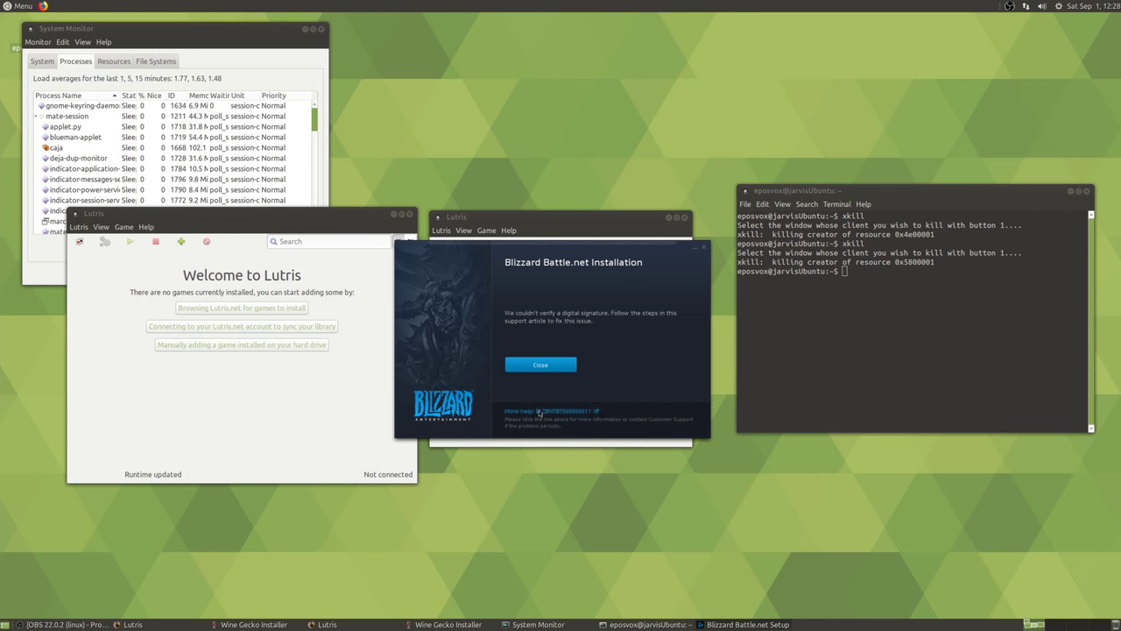
click(553, 366)
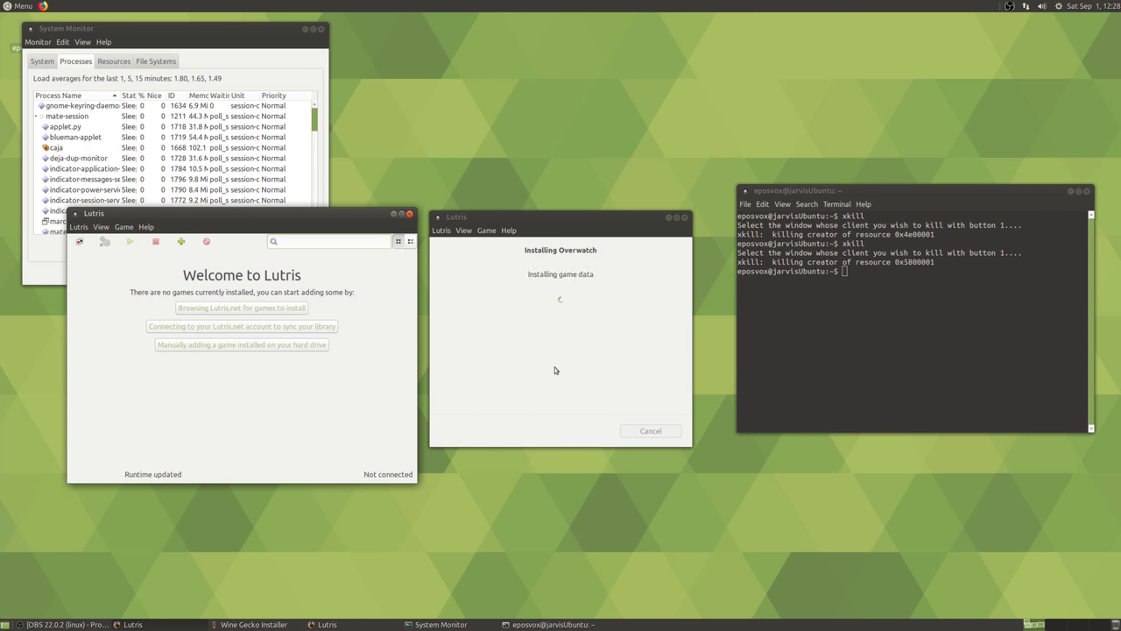
Launch Overwatch, dismiss the Battle.net Launcher.exe not-found error, and copy the forum's add-apt-repository command
click(521, 323)
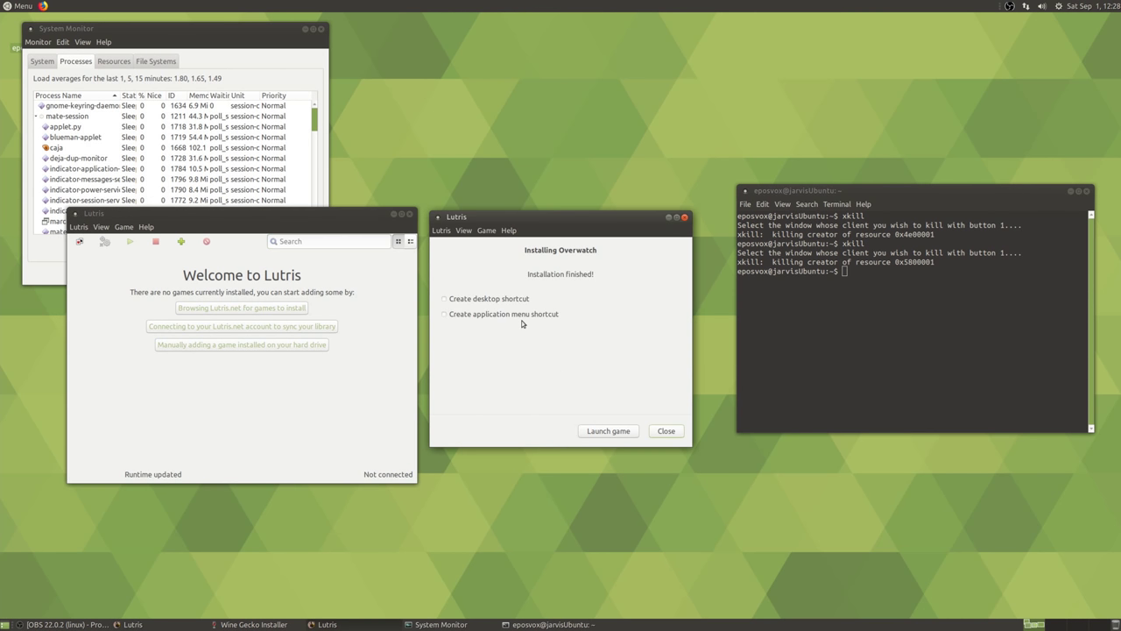
click(595, 431)
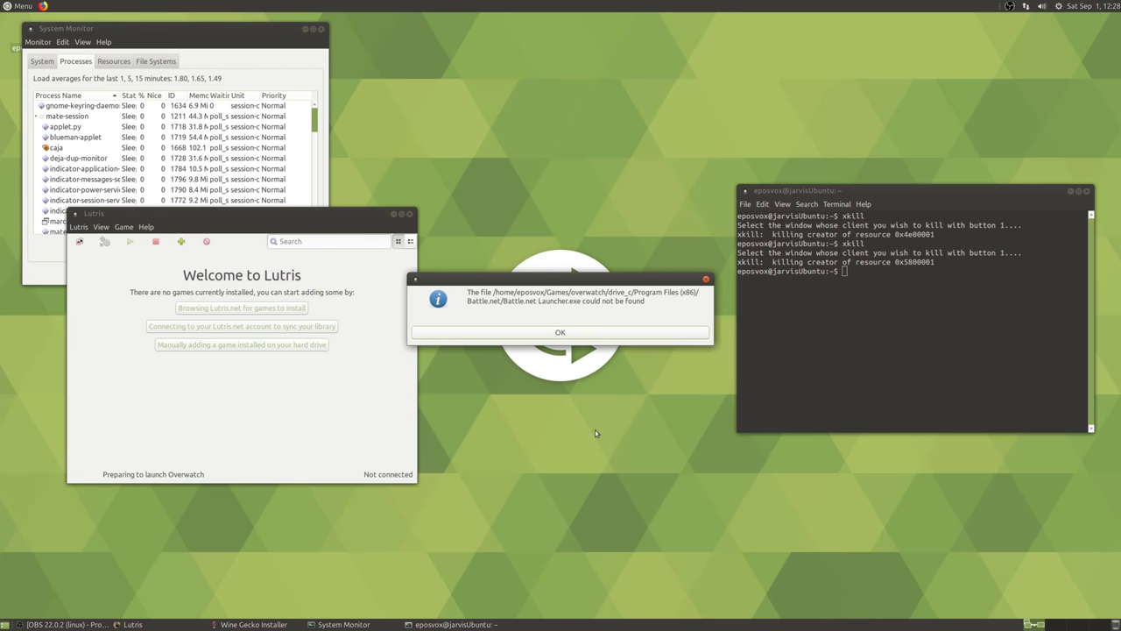
click(547, 335)
drag(364, 230, 652, 224)
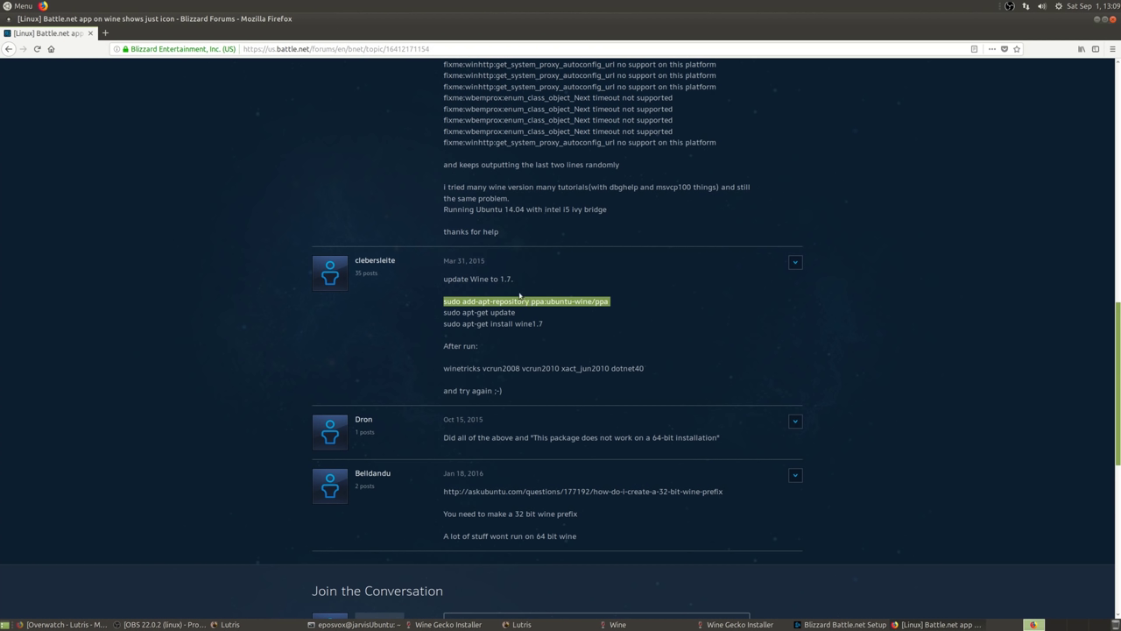
right_click(519, 295)
click(523, 303)
Run the add-apt-repository command with sudo, then cancel adding the deprecated Wine PPA
key(ctrl+alt+t)
key(ctrl+shift+v)
key(Return)
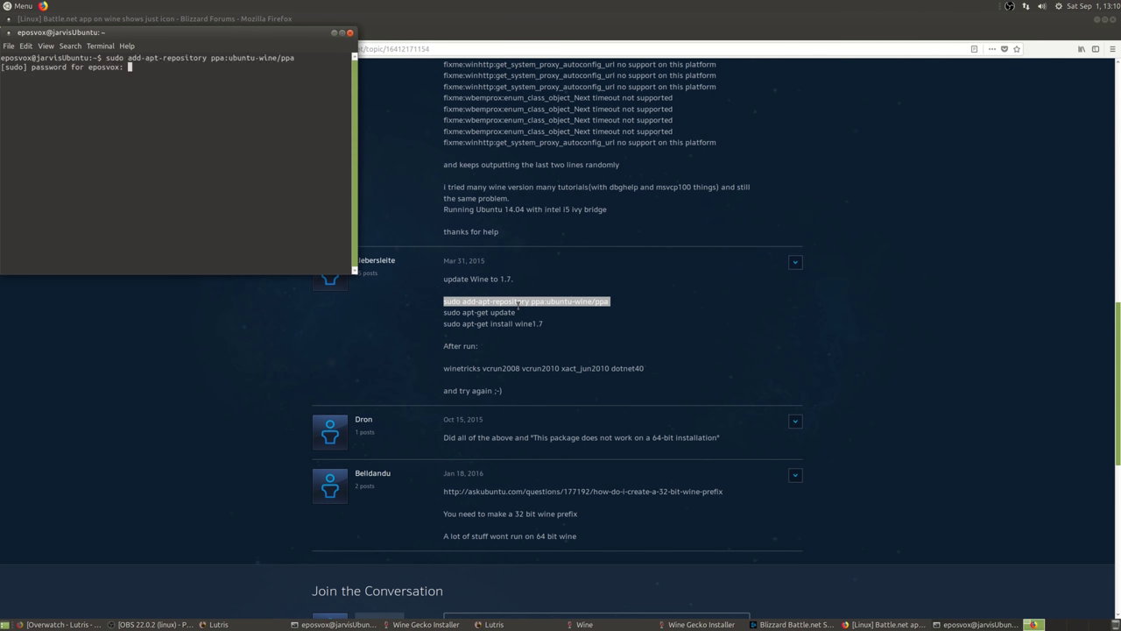
key(Return)
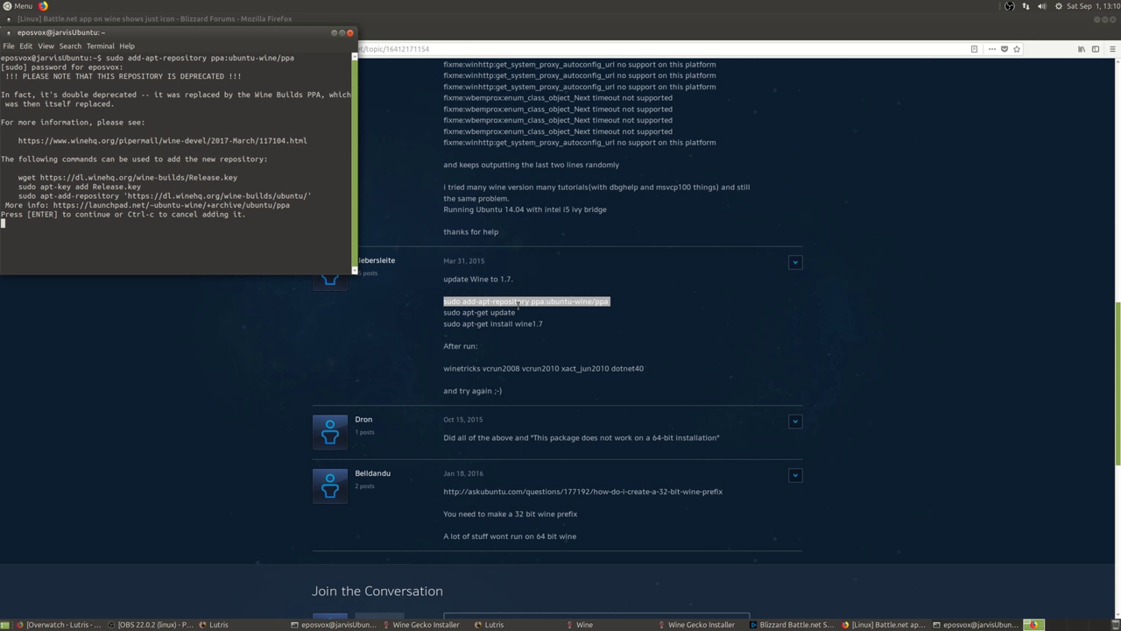
key(ctrl+c)
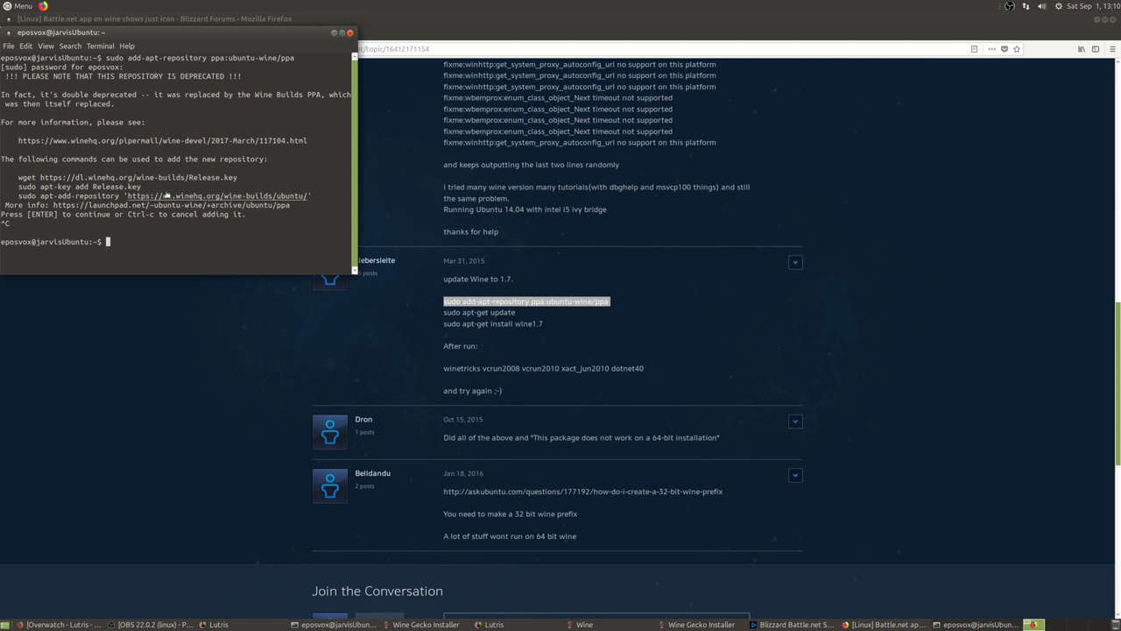
Copy and run the wget command to download the WineHQ Release.key
drag(252, 181, 19, 179)
right_click(19, 179)
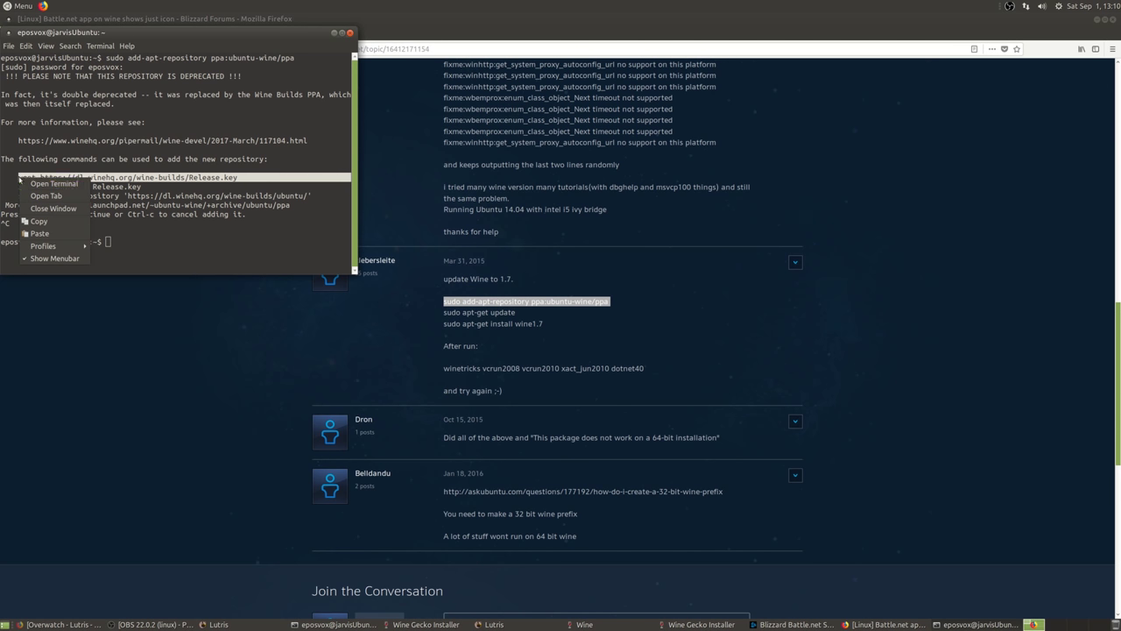
click(39, 220)
right_click(128, 244)
click(149, 301)
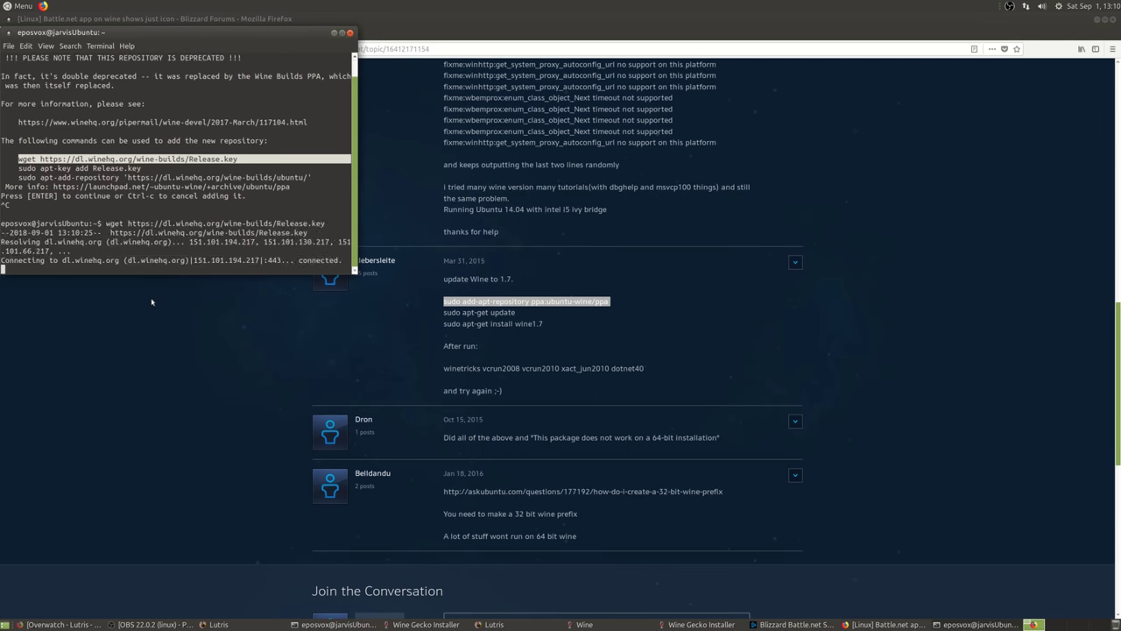
Copy and run the apt-key add Release.key command in the terminal, getting OK
drag(19, 95, 142, 95)
right_click(142, 94)
click(161, 138)
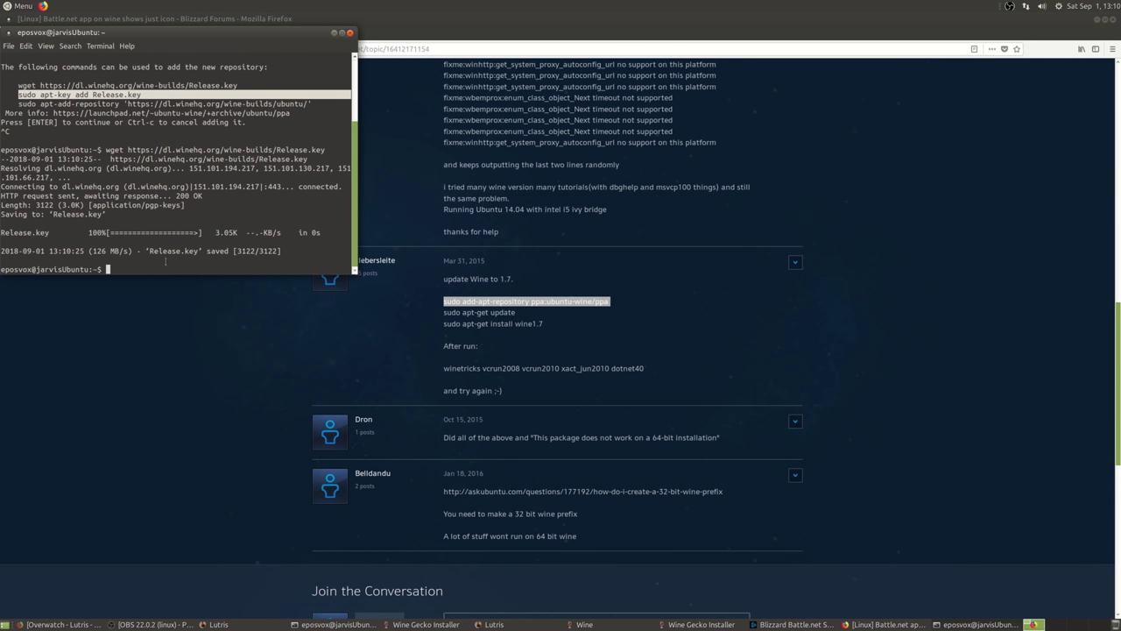
right_click(164, 275)
click(180, 282)
key(alt+Tab)
right_click(159, 265)
click(179, 318)
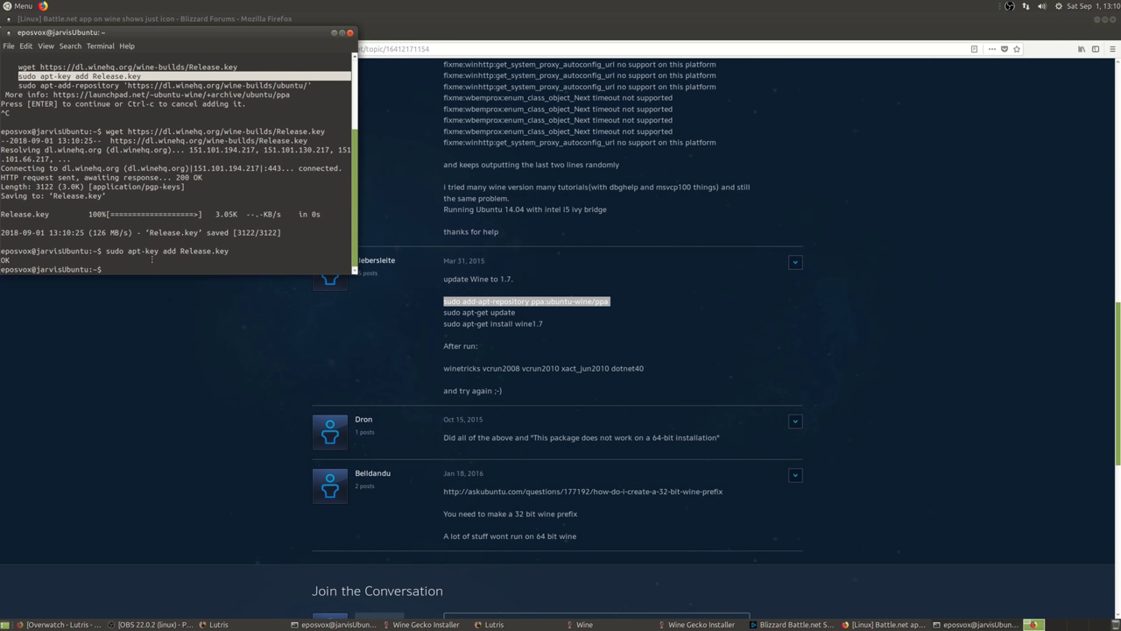
Scroll up to view the Battle.net Overwatch page, version 1.27.1.1.50148, ready to play
scroll(139, 228, up, 1)
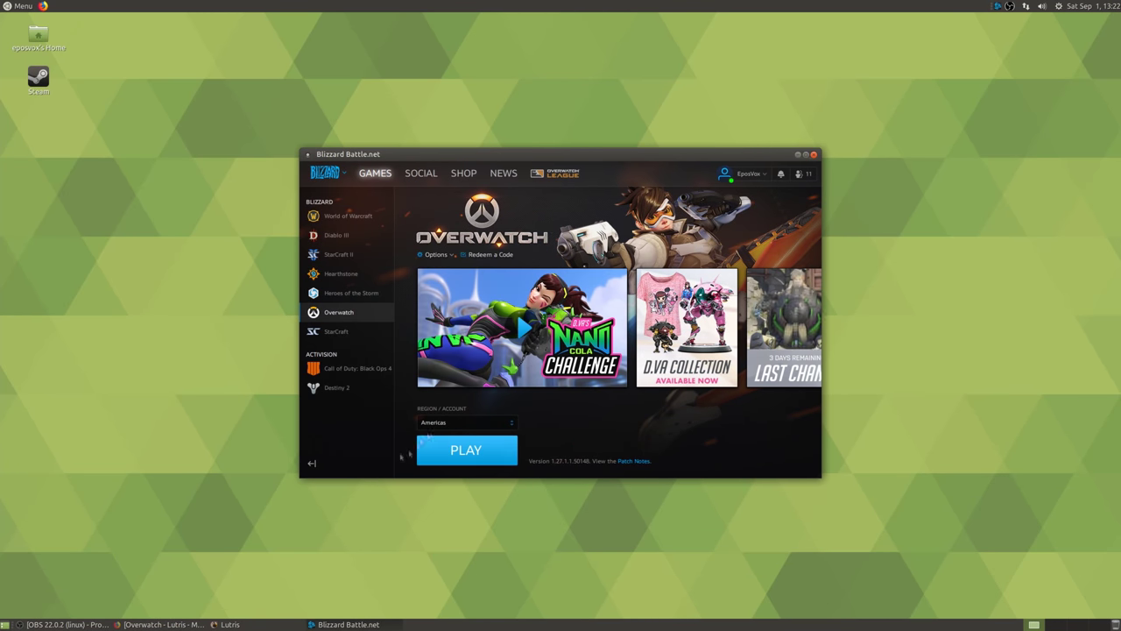
Start Overwatch and change its advanced Render Scale, Texture Filtering and Lighting quality, then return to Firefox
click(449, 450)
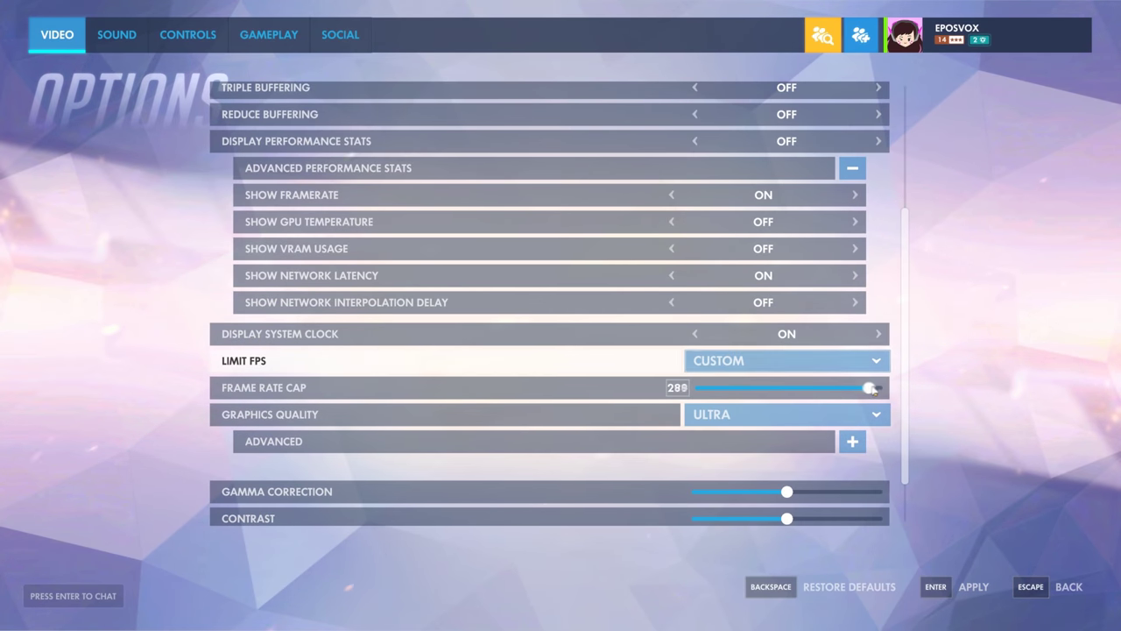
click(852, 441)
scroll(762, 307, down, 5)
click(761, 158)
click(762, 213)
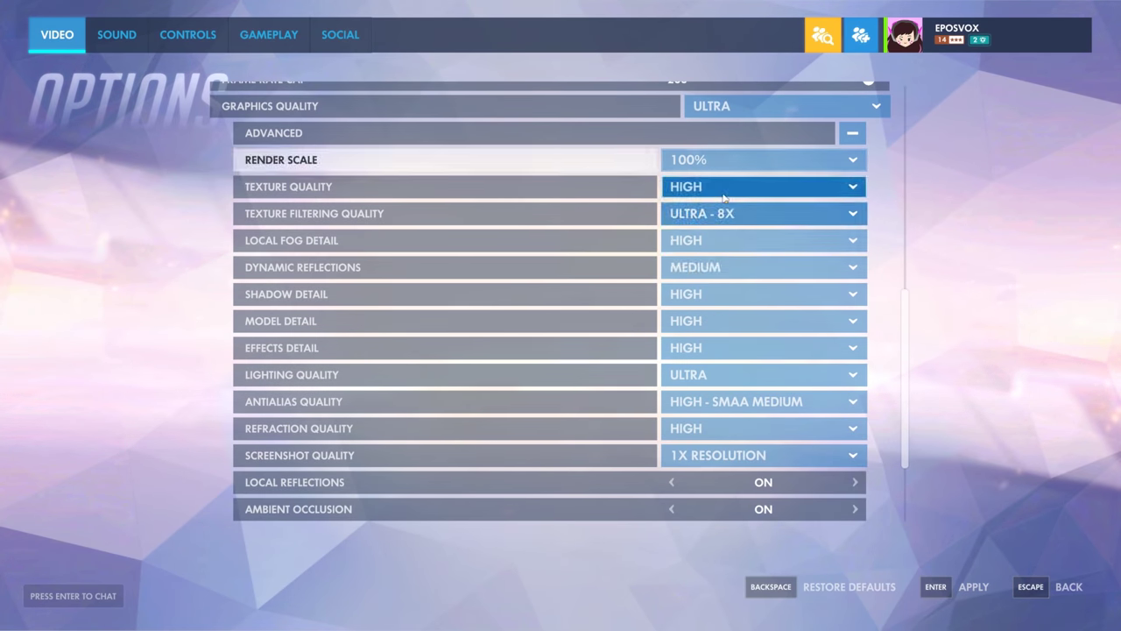
click(761, 213)
click(762, 267)
click(762, 374)
click(744, 427)
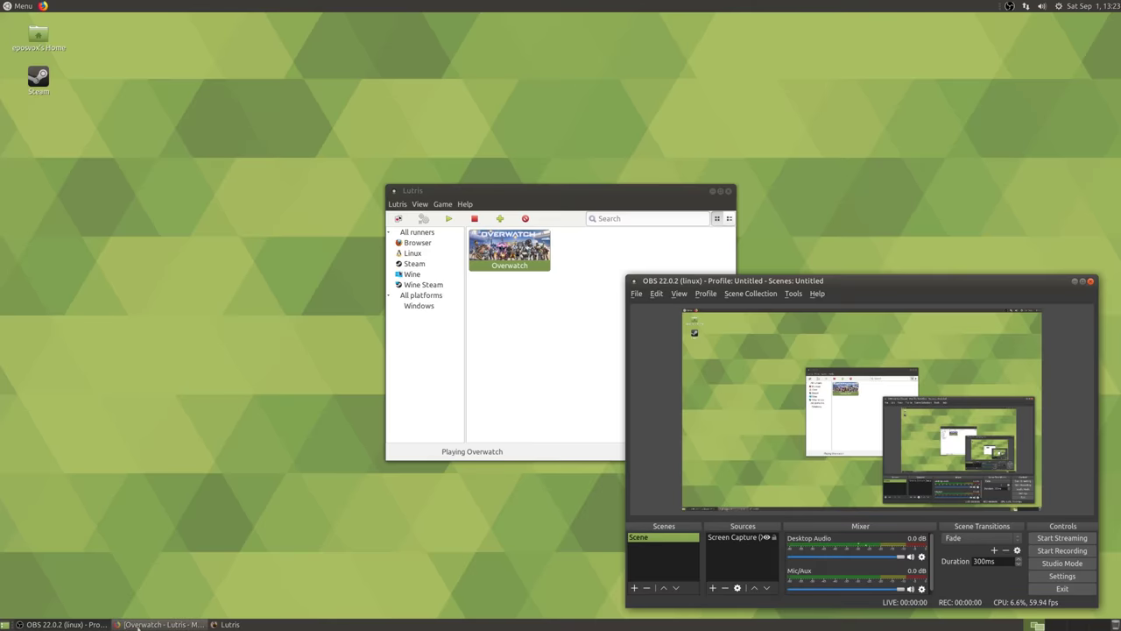
click(158, 625)
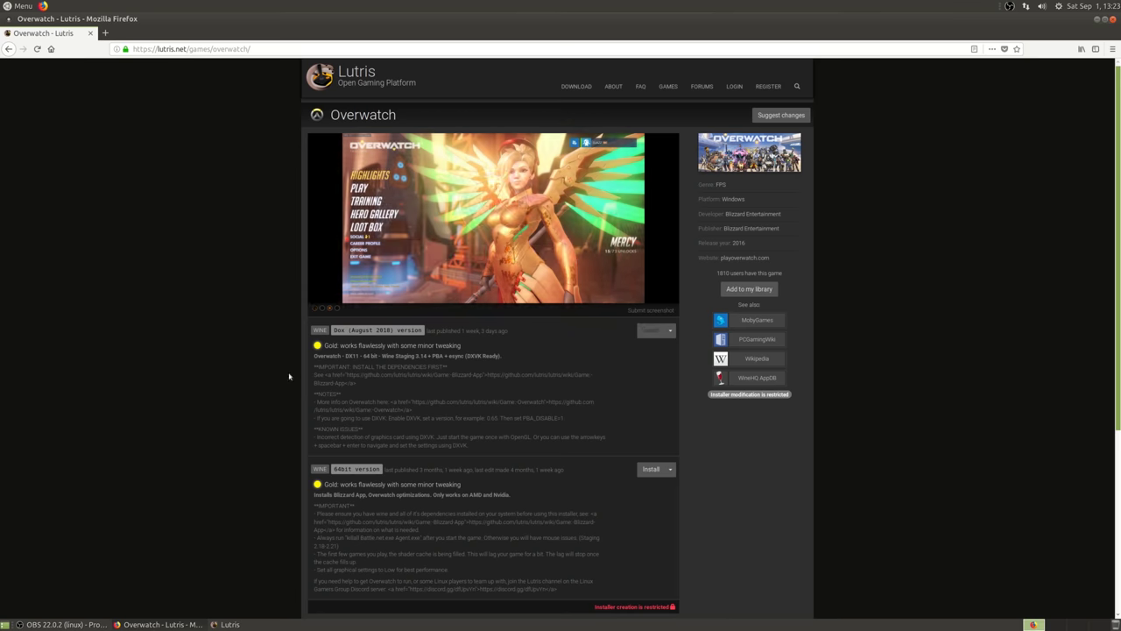
Open the Configure dialog for the Overwatch entry in Lutris
scroll(289, 376, down, 3)
click(175, 624)
right_click(539, 246)
click(568, 268)
Check the DXVK 0.52 runner setting and review environment variables like DXVK_HUD and PBA_DISABLE
click(477, 239)
click(496, 239)
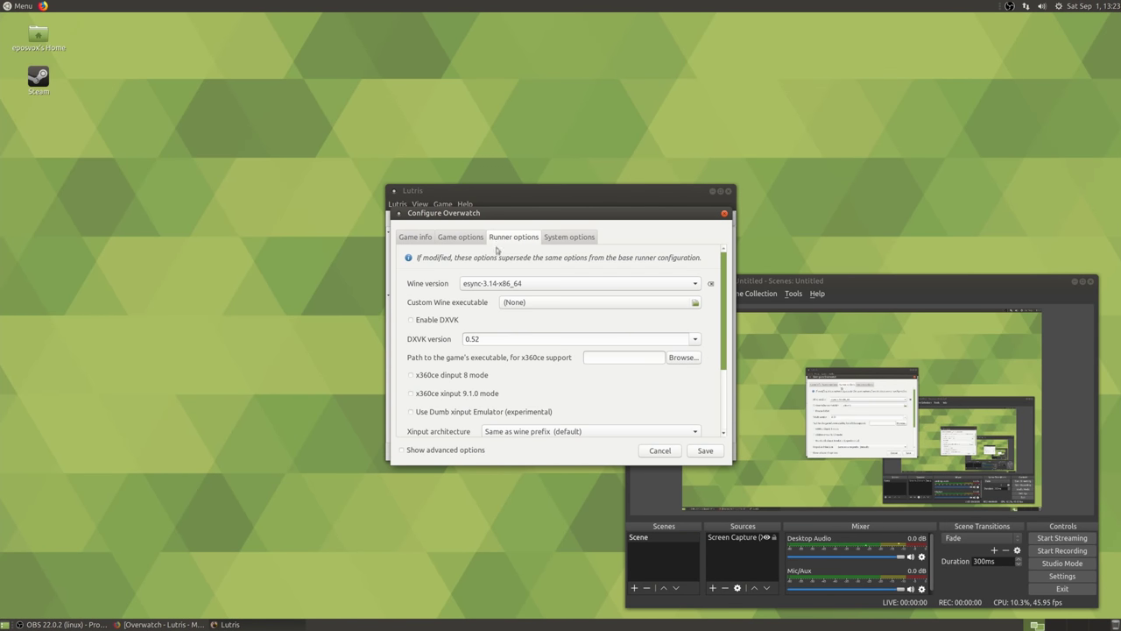
click(691, 342)
click(488, 330)
scroll(568, 379, down, 3)
click(571, 240)
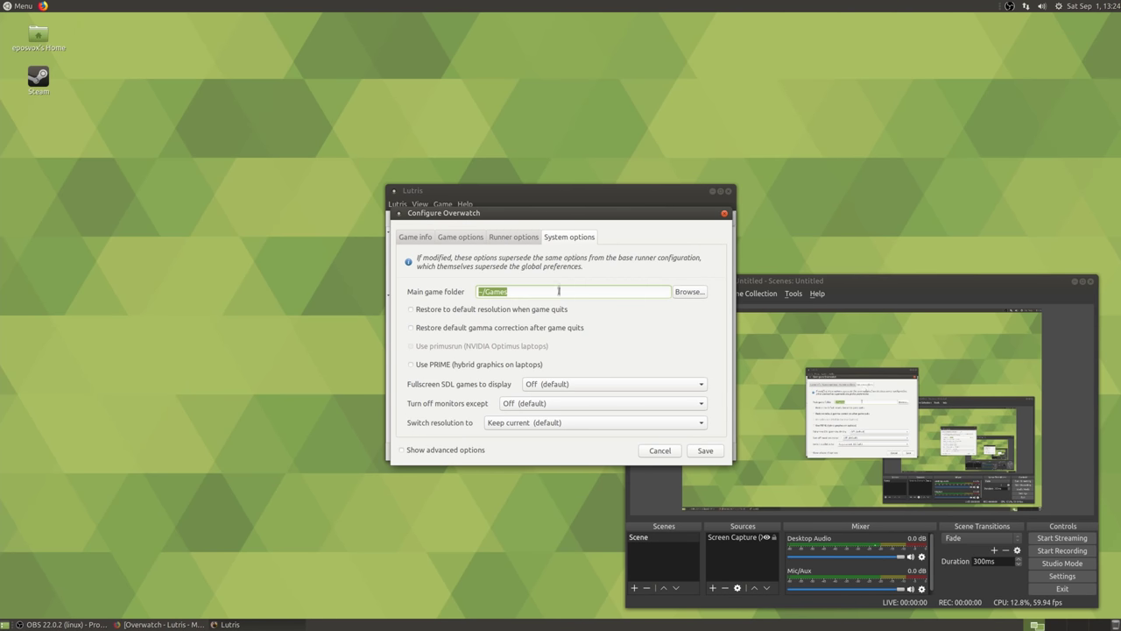
scroll(413, 436, down, 5)
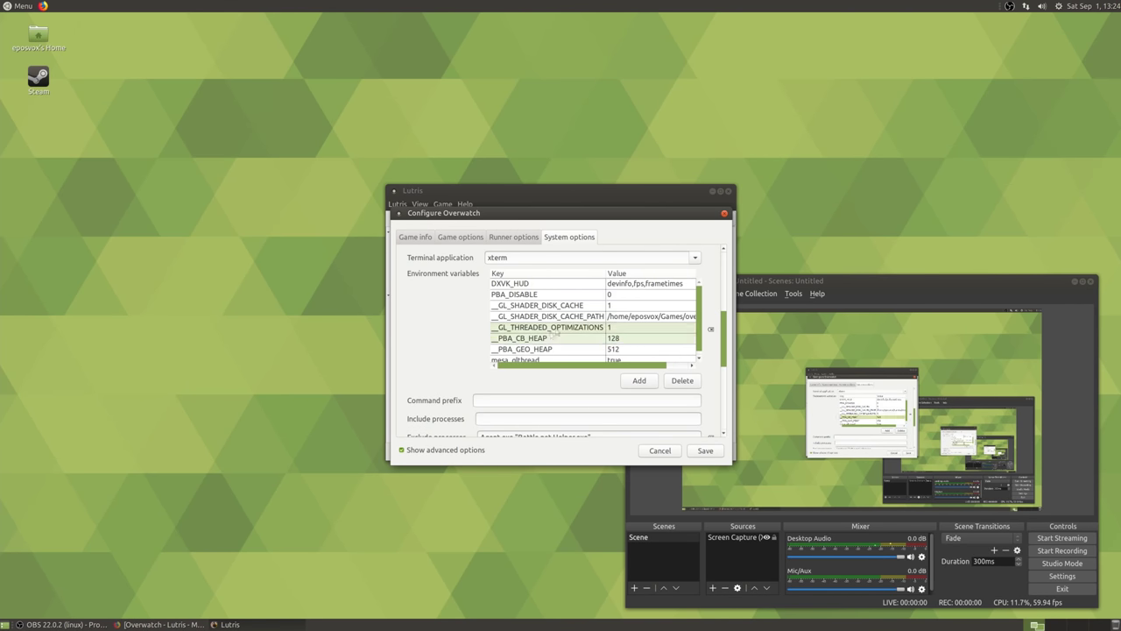